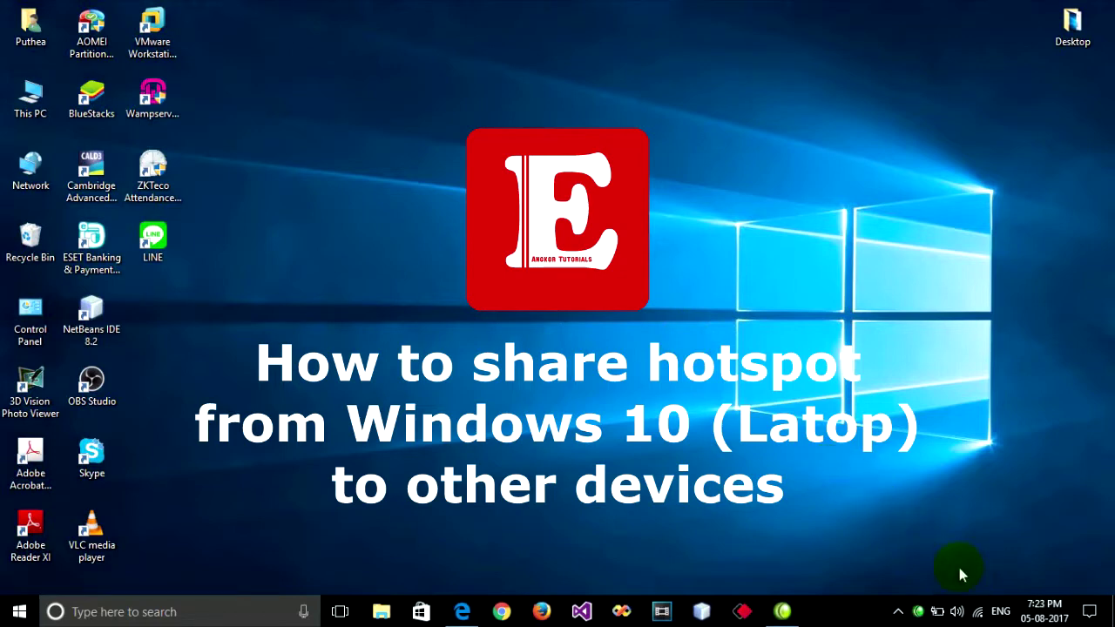
Check the connected Wi-Fi network's details in the tray flyout, then launch Microsoft Edge
left_click(978, 611)
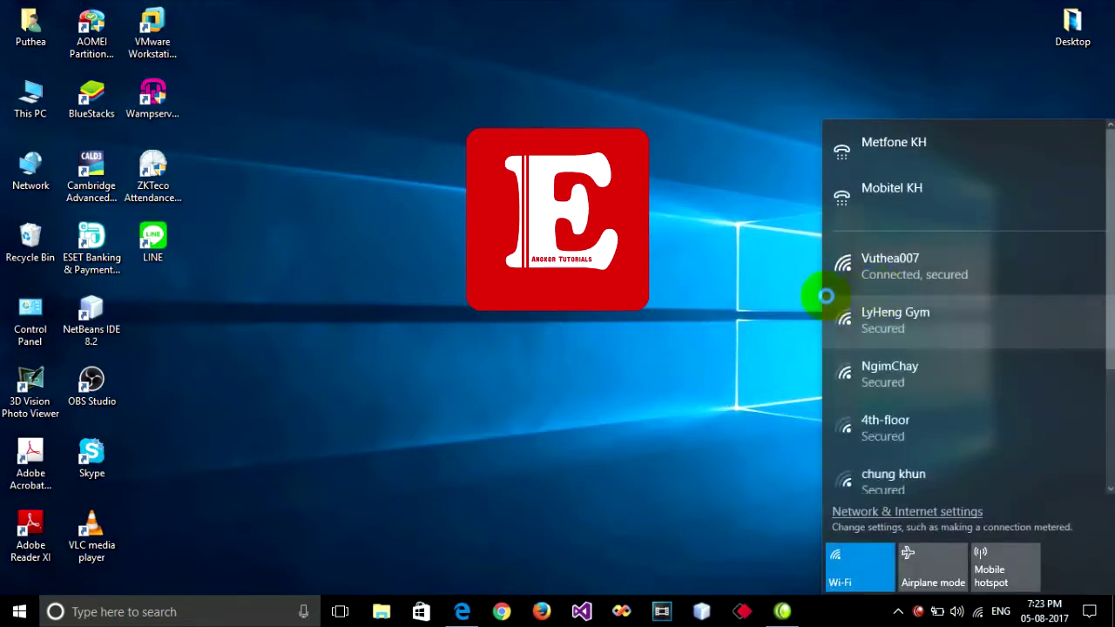
left_click(886, 274)
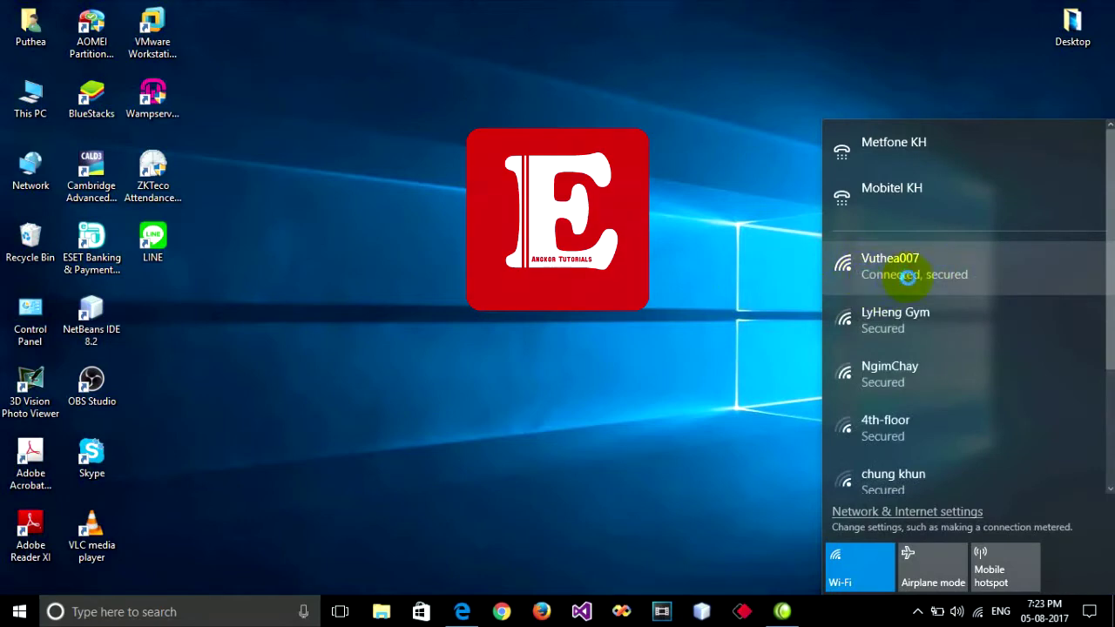
left_click(952, 273)
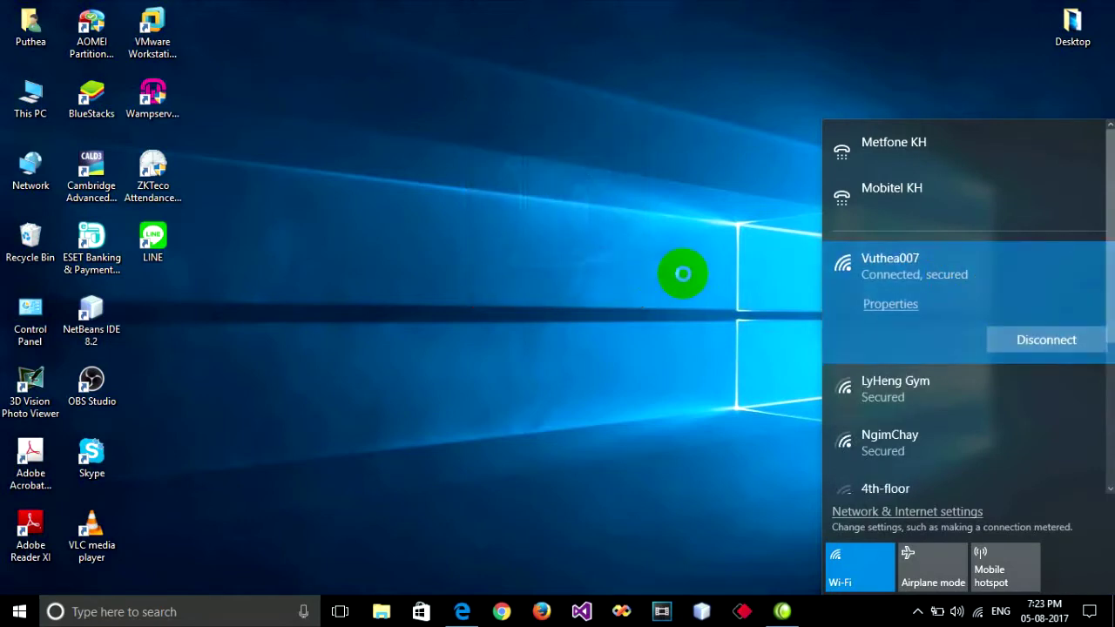
left_click(684, 272)
left_click(462, 613)
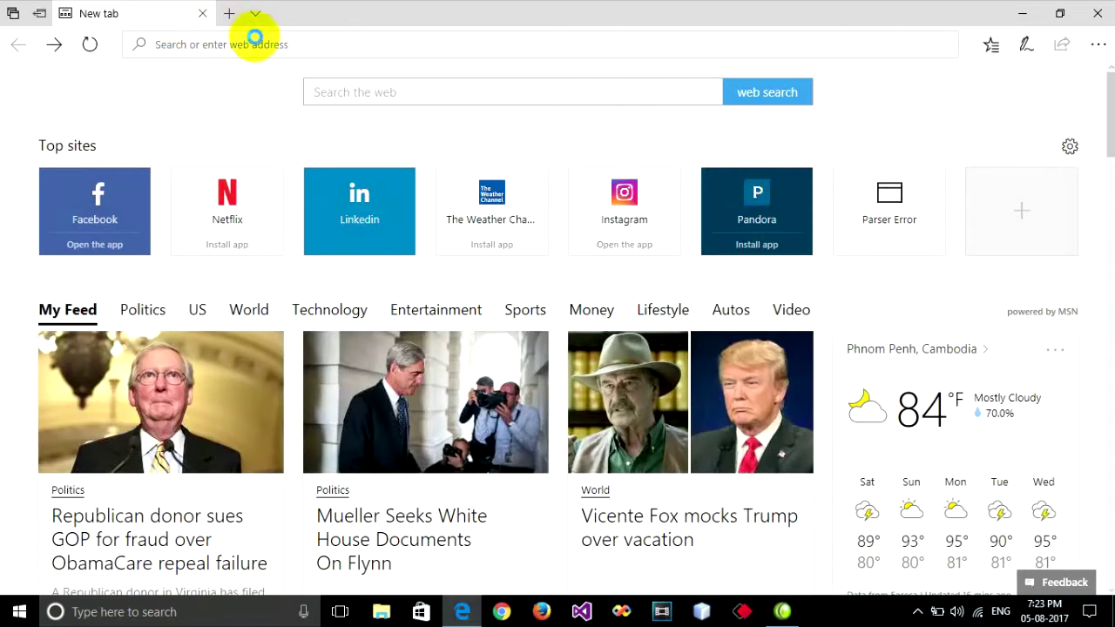
Load google.com in Edge to confirm internet access, then minimize the browser
left_click(303, 44)
type("google.com/")
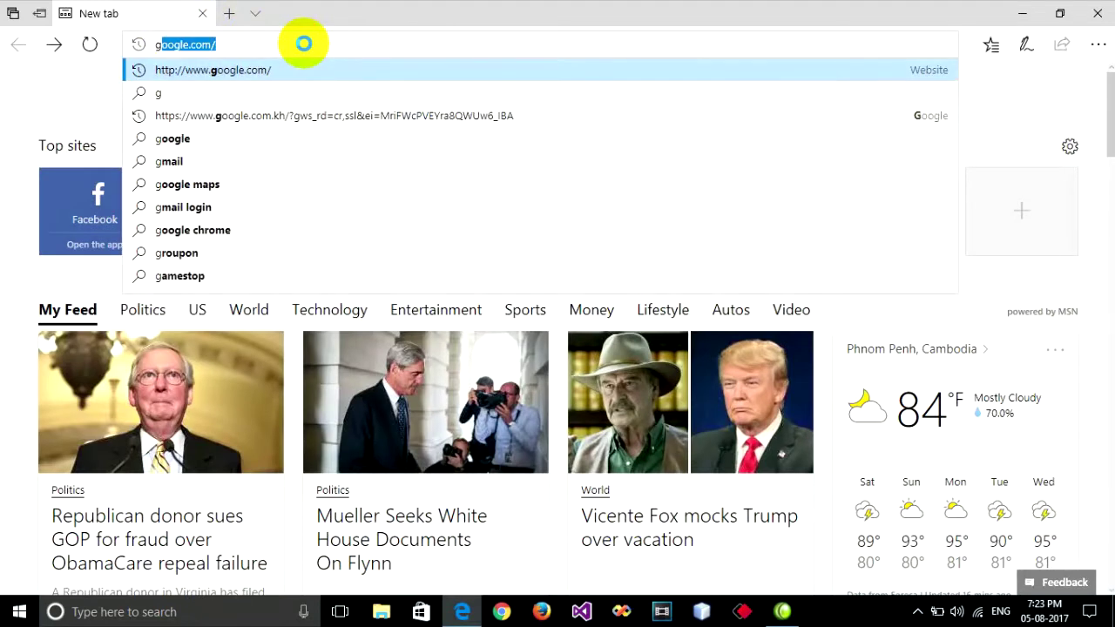
key("Return")
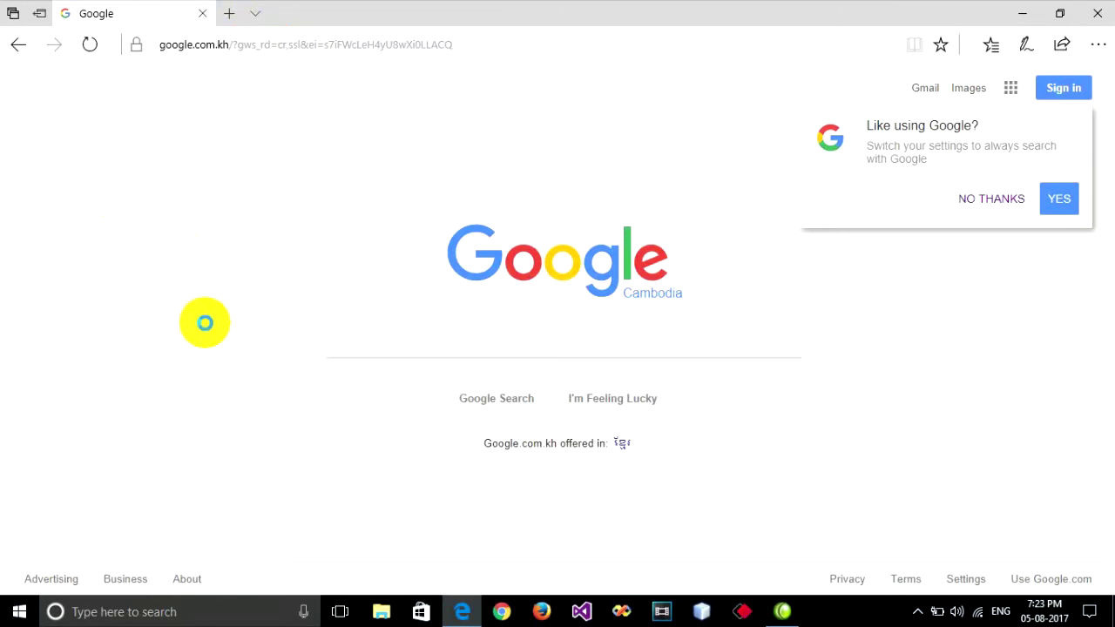
left_click(1022, 13)
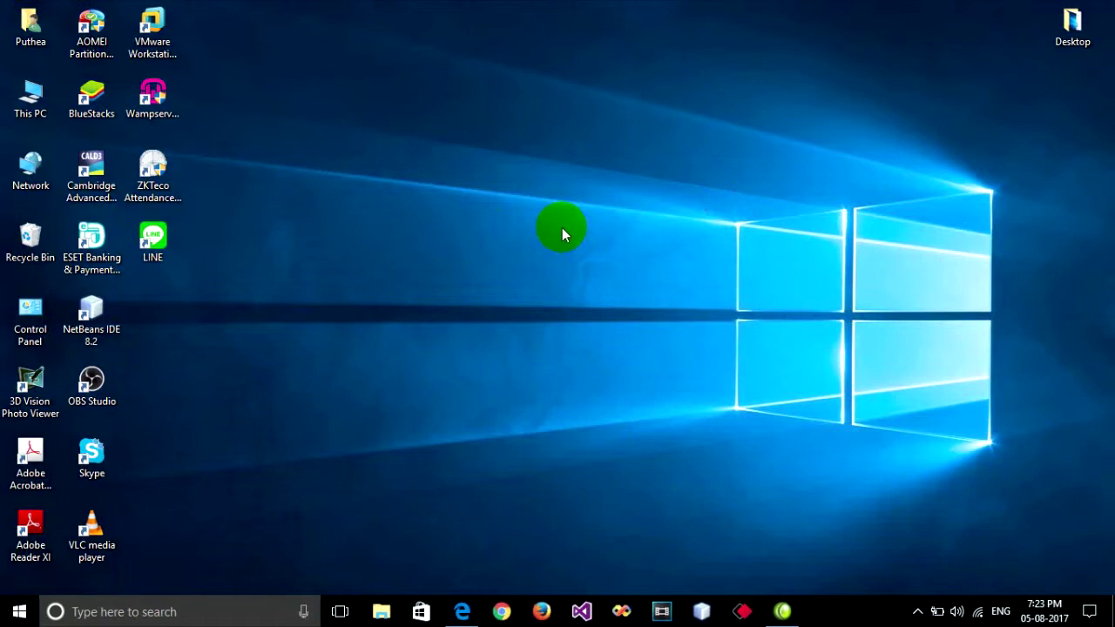
Turn on Mobile hotspot from the network flyout and go to its Settings page
left_click(979, 613)
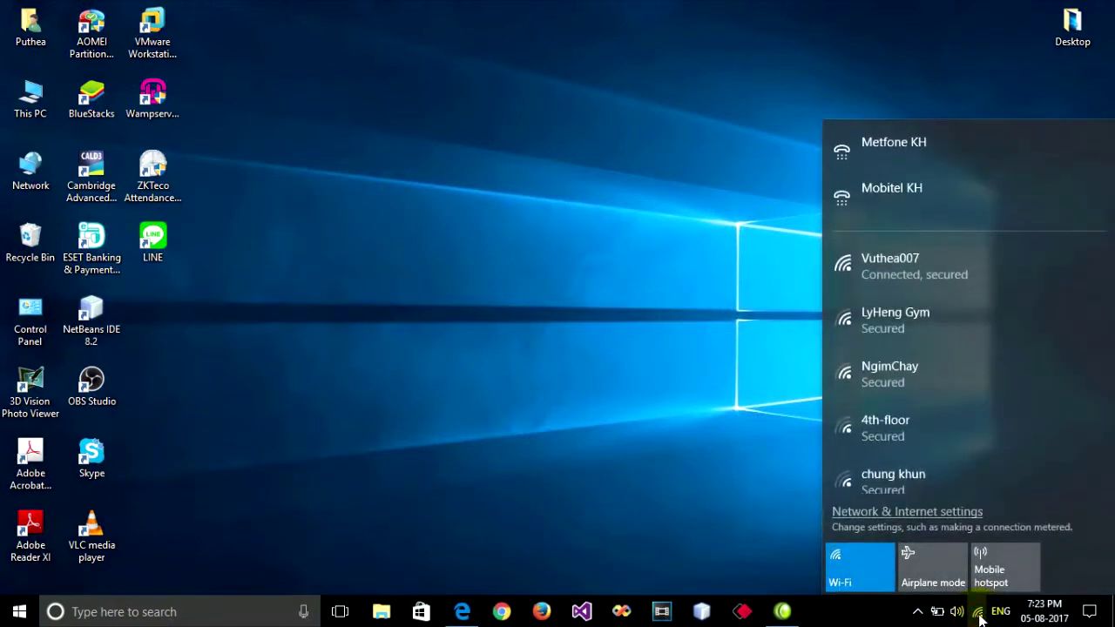
left_click(1019, 568)
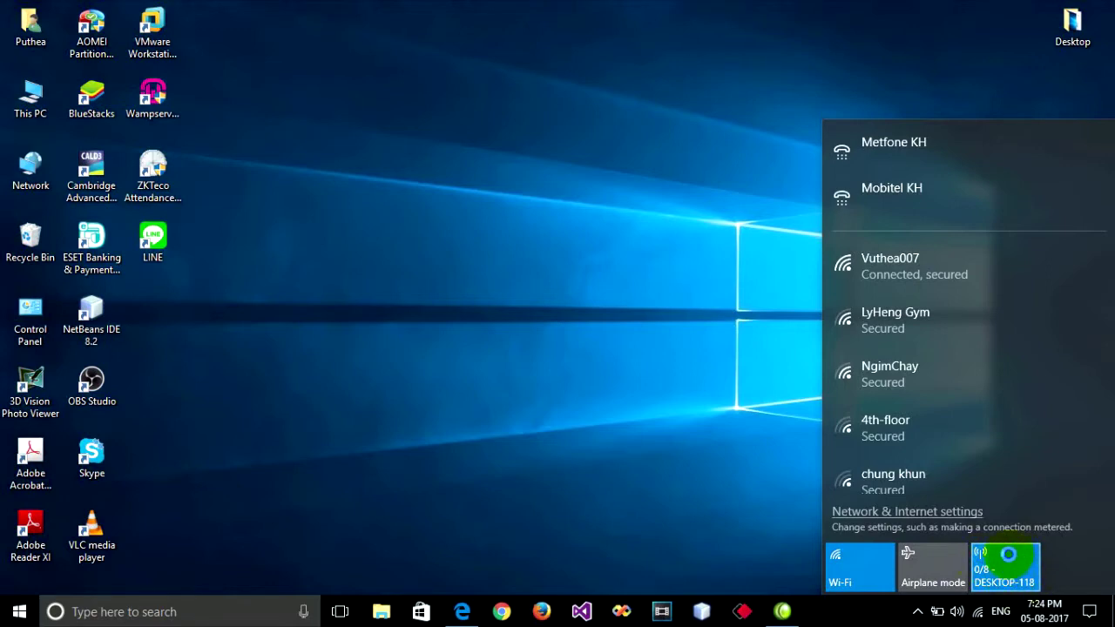
right_click(1013, 558)
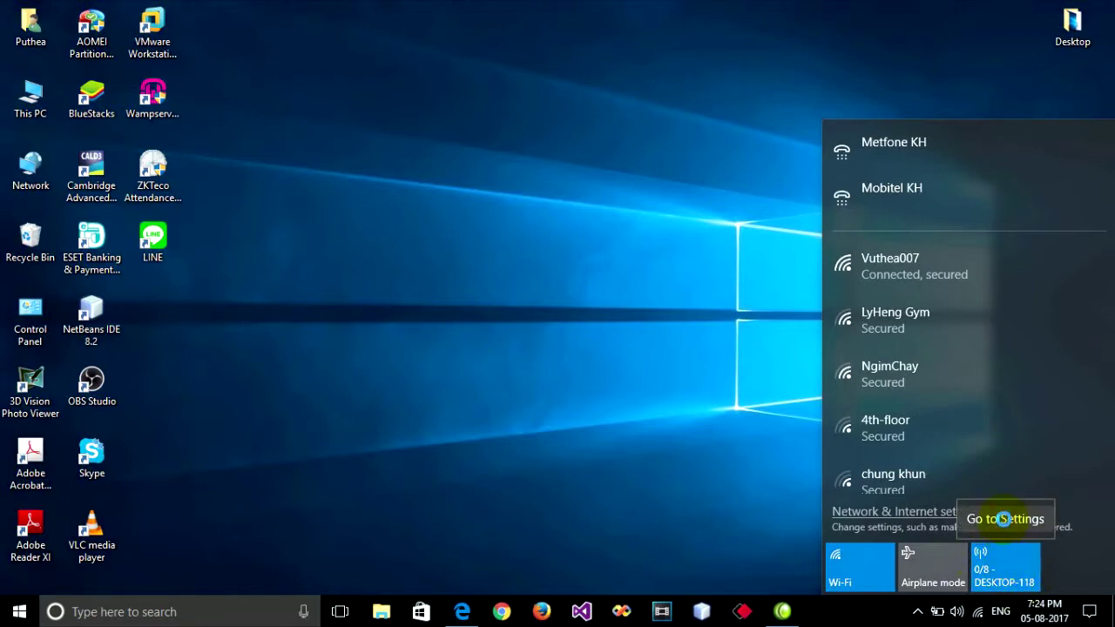
left_click(1004, 519)
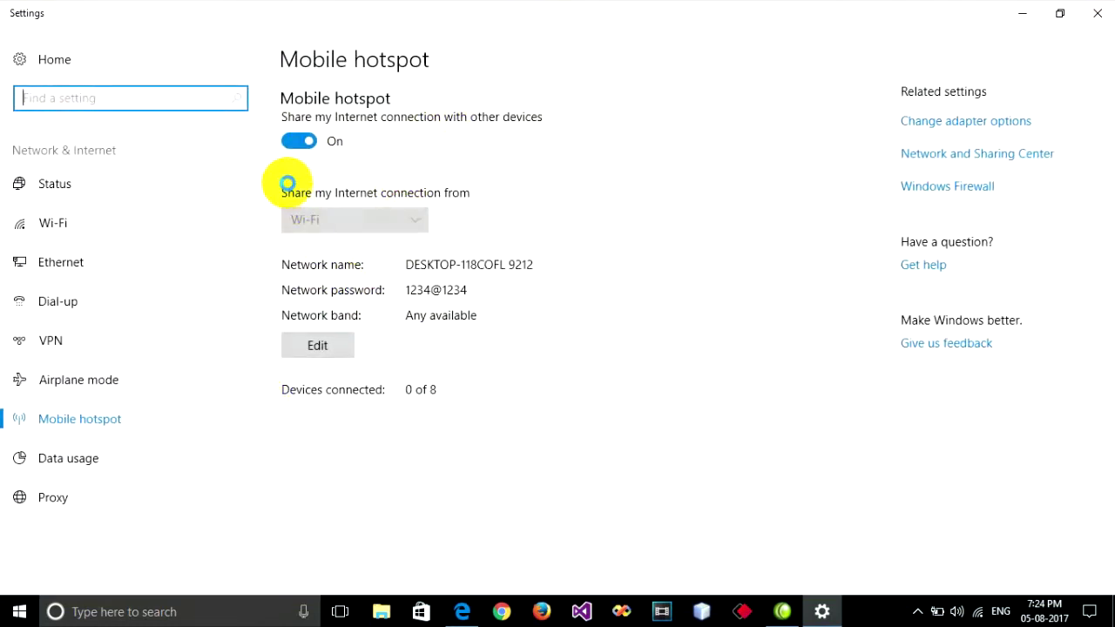
left_click(302, 118)
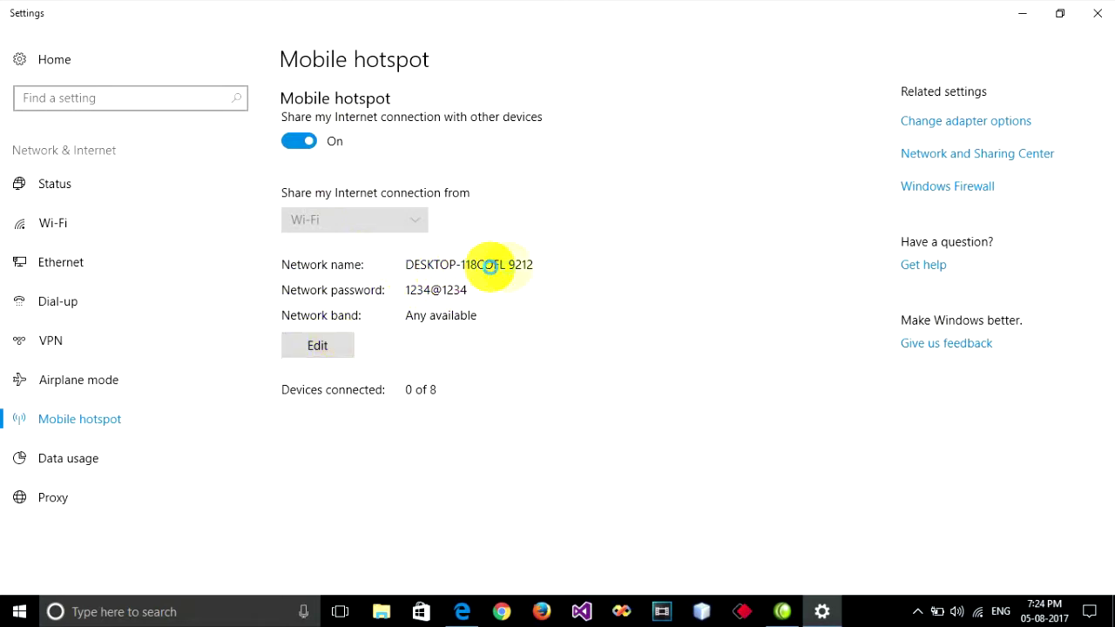
left_click(314, 345)
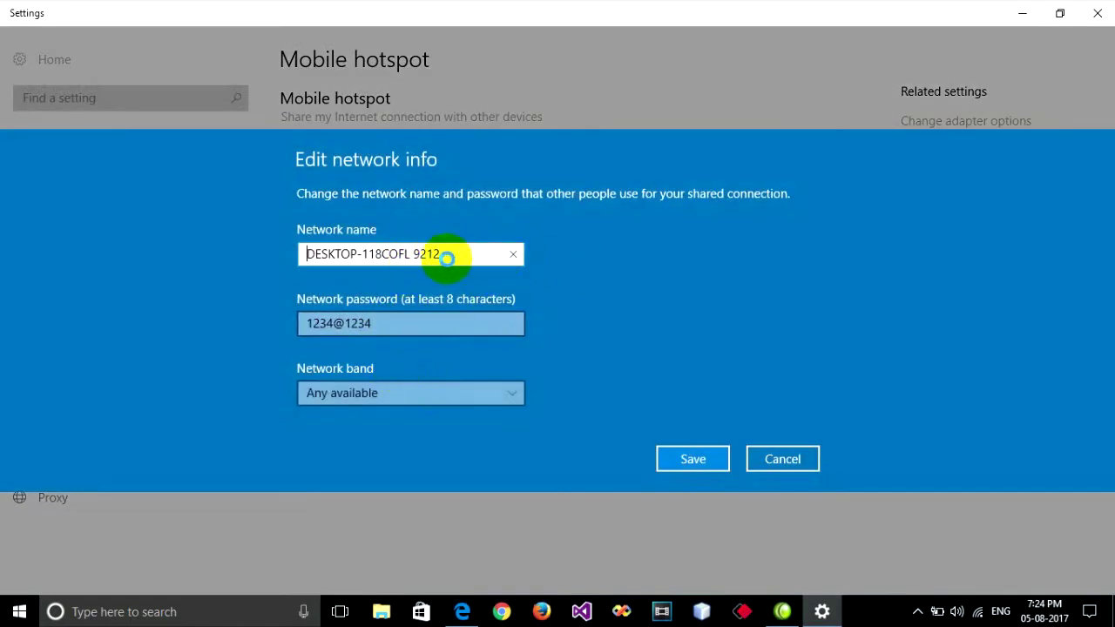
Rename the hotspot to E ANGKOR, enter a new password, keep band Any available, and save
left_click_drag(446, 258, 282, 249)
left_click(441, 256)
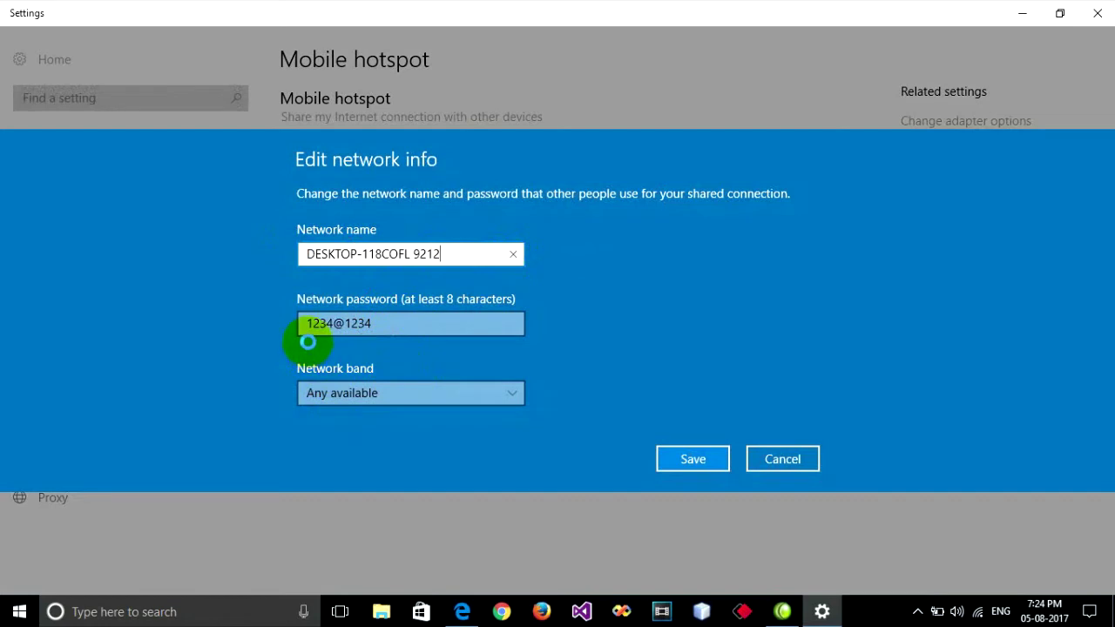
left_click_drag(454, 255, 267, 252)
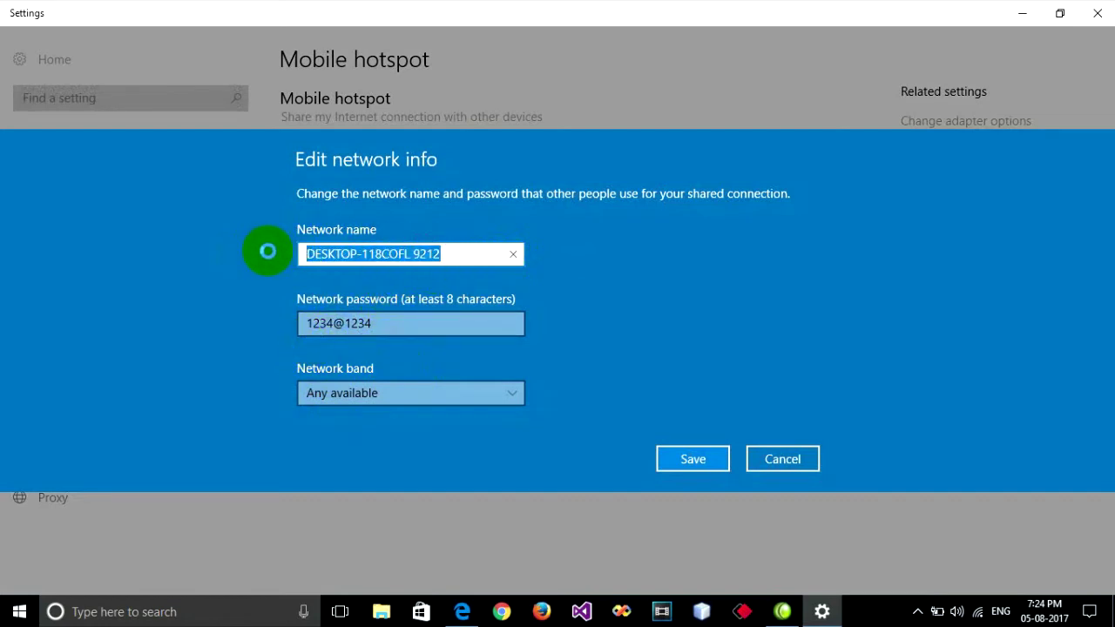
type("E ANGKOR")
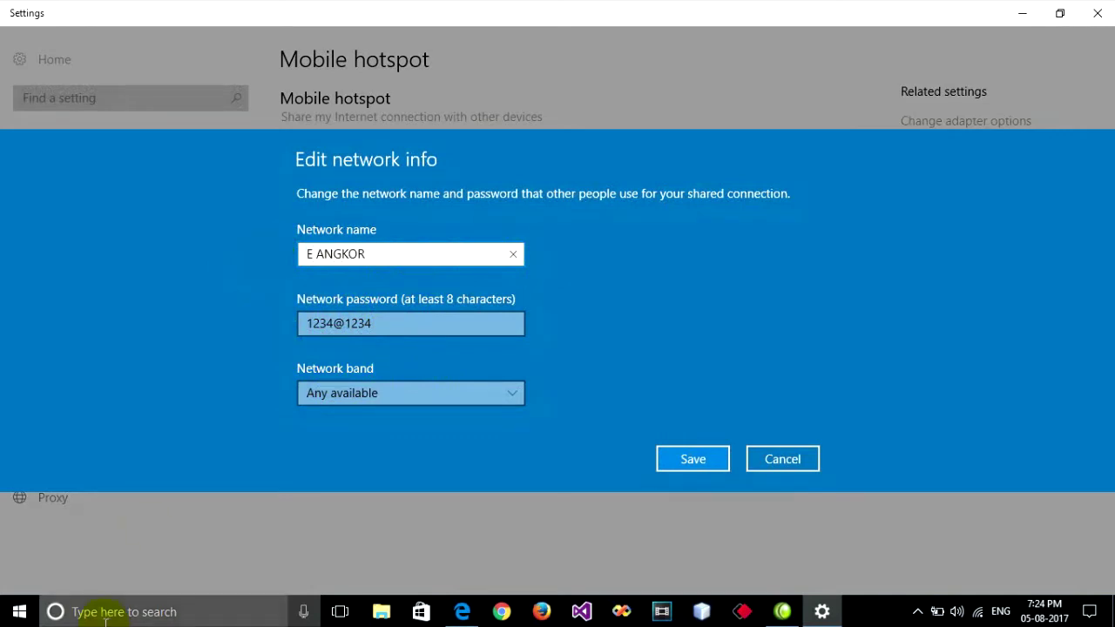
left_click(366, 324)
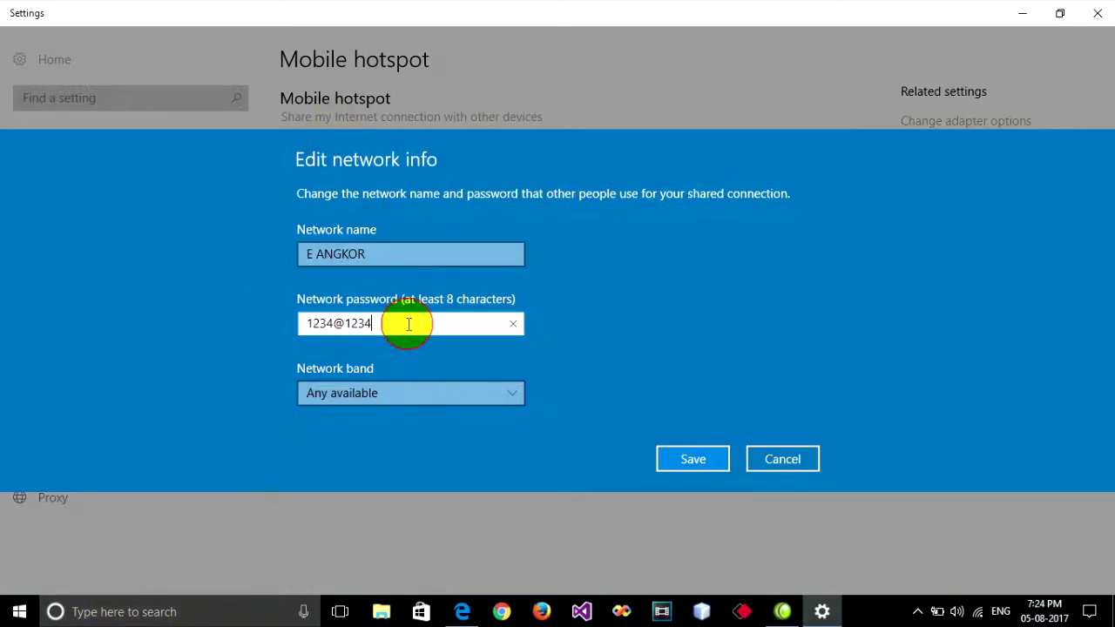
left_click_drag(393, 323, 290, 331)
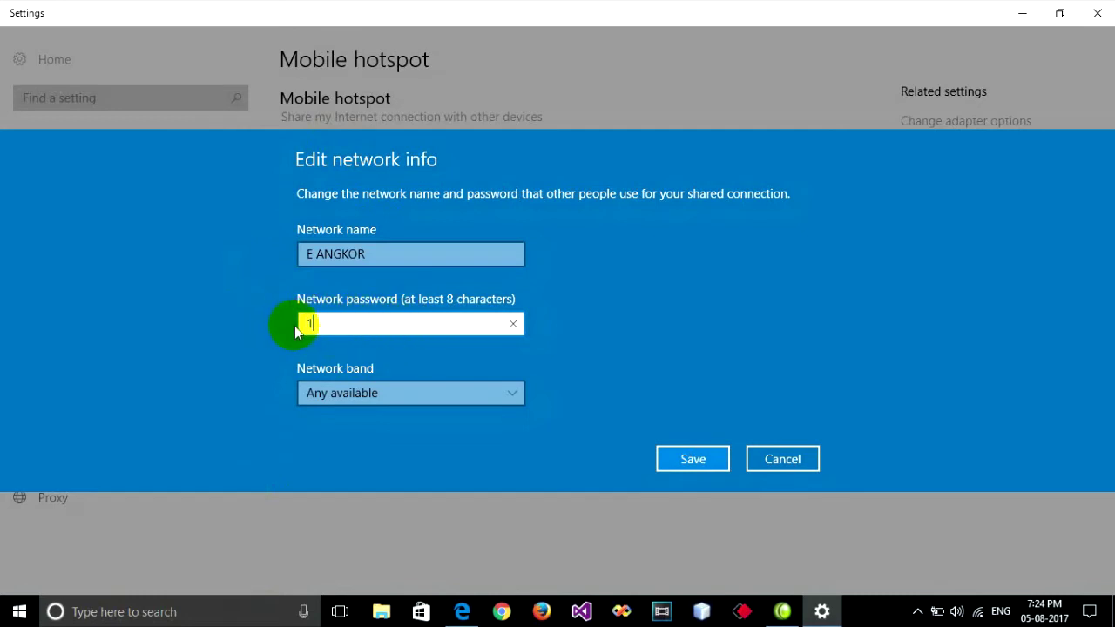
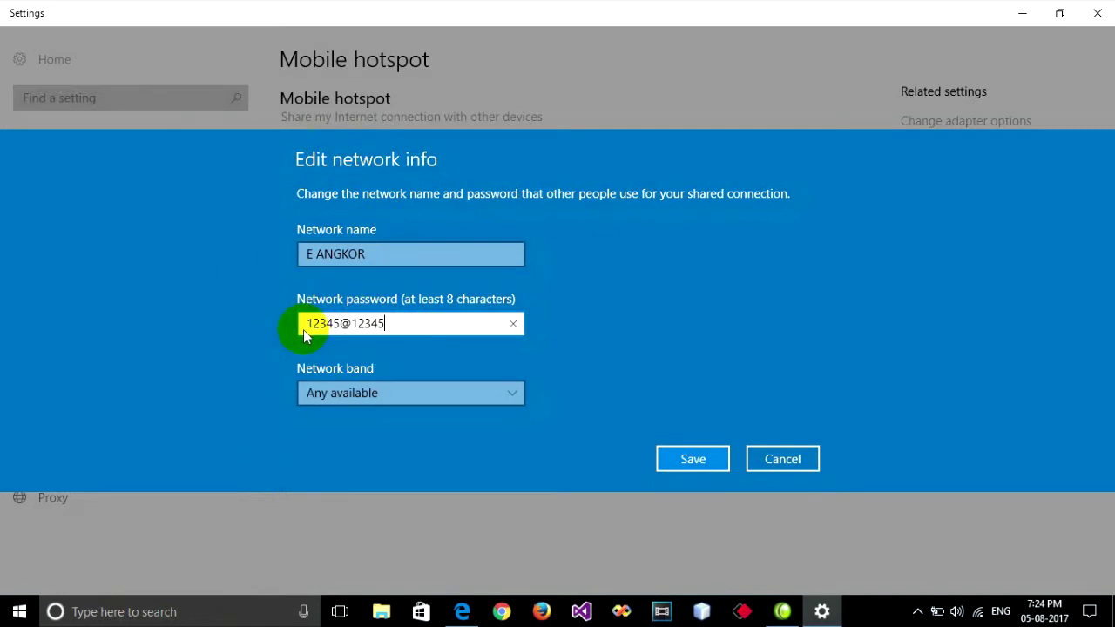
left_click(453, 393)
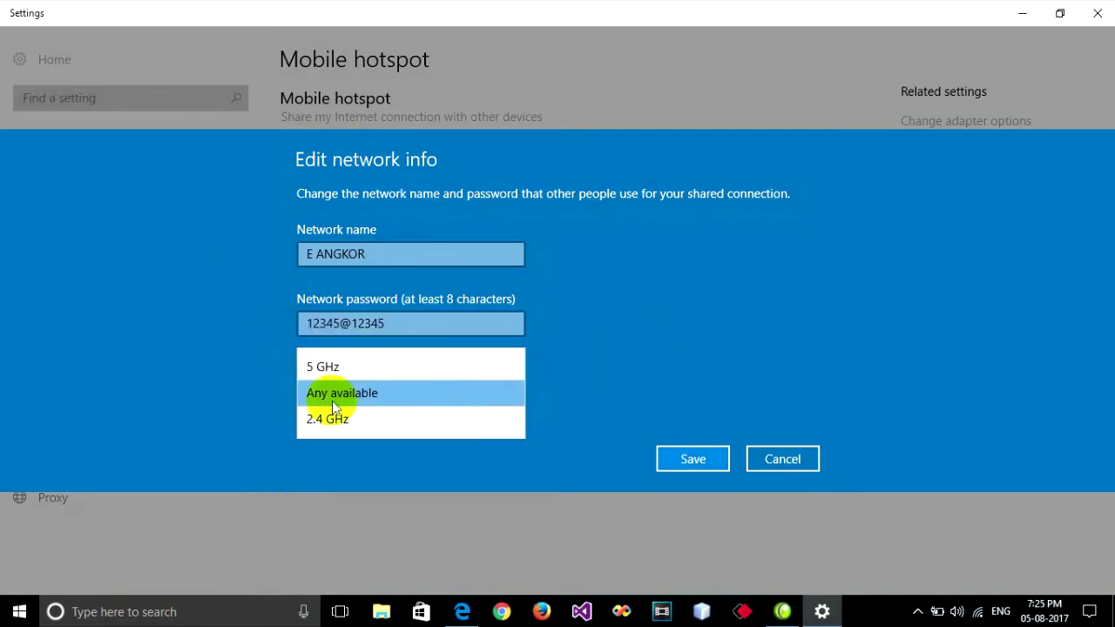
left_click(249, 384)
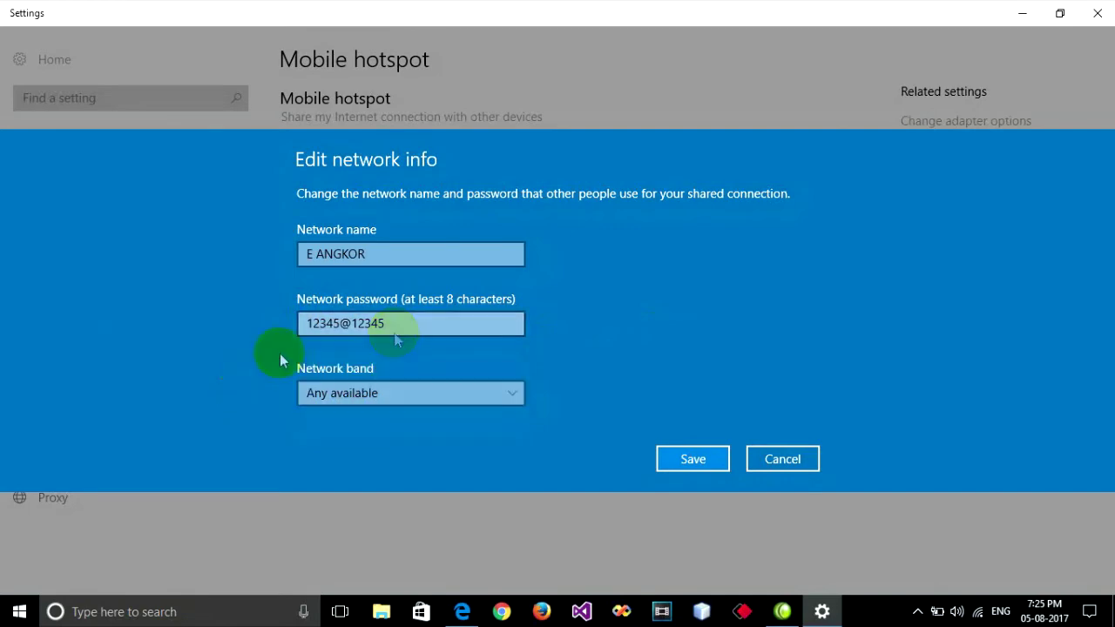
left_click(680, 465)
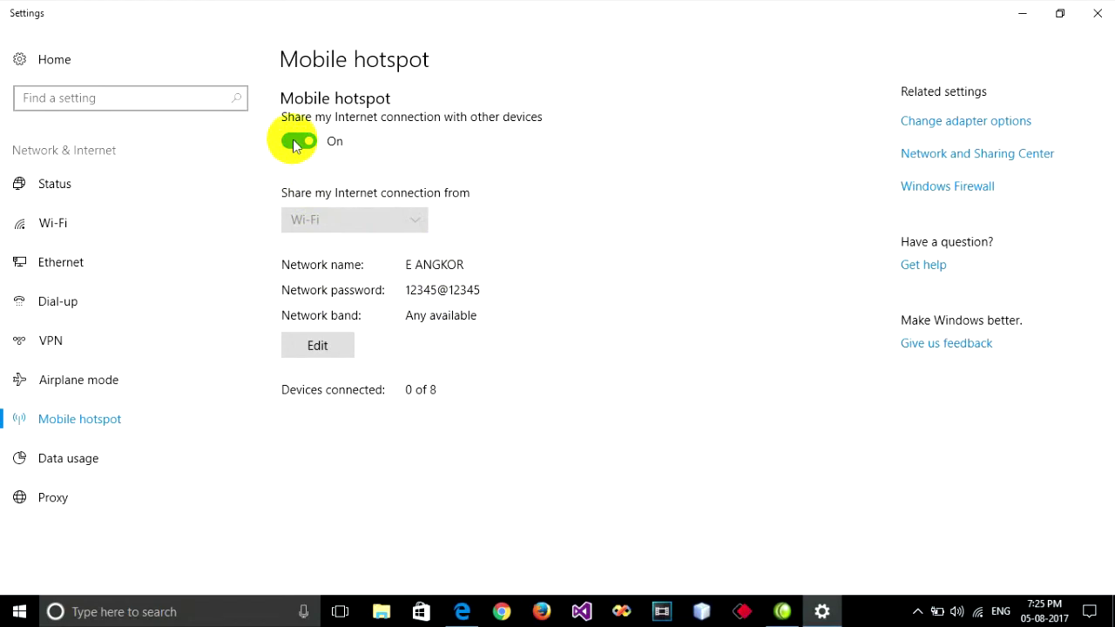
Toggle the hotspot off and back on, then confirm its tile in the network flyout
left_click(295, 144)
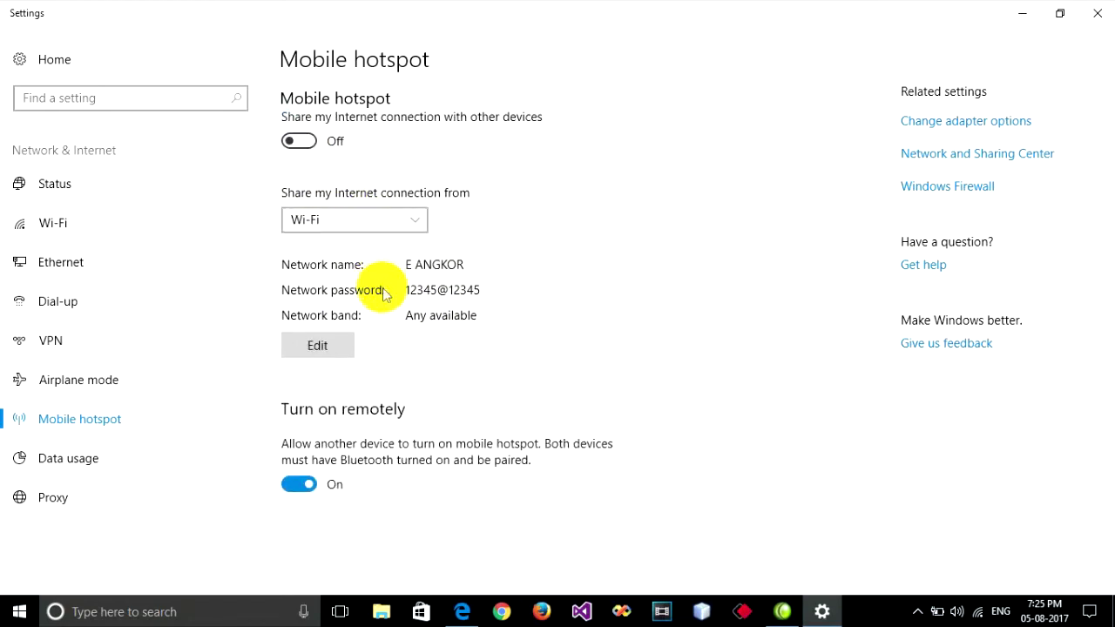
left_click(299, 141)
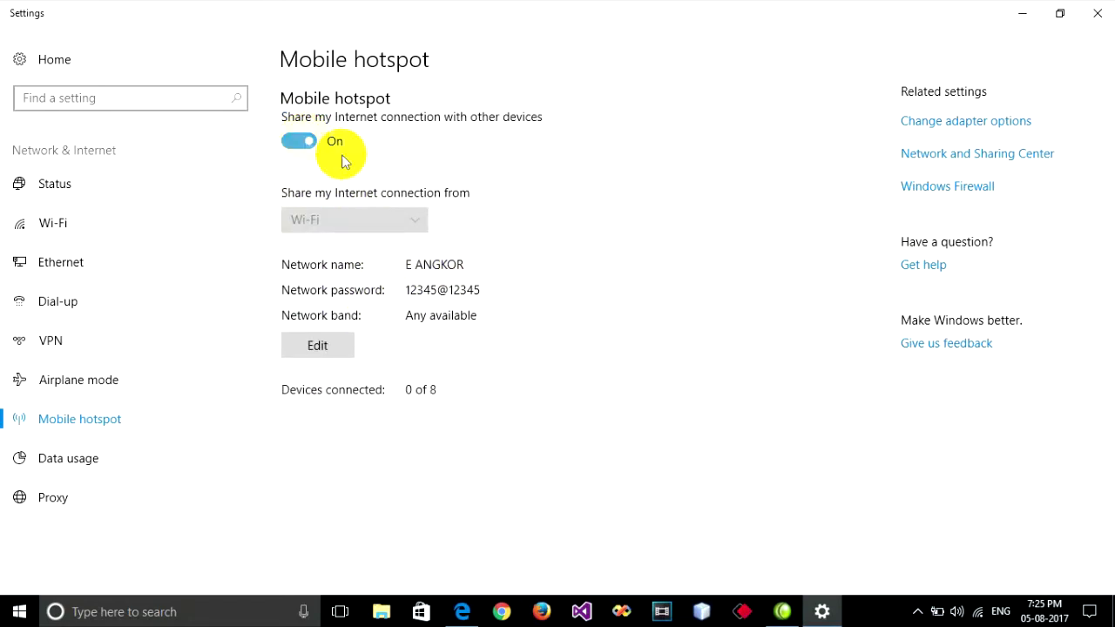
left_click(977, 610)
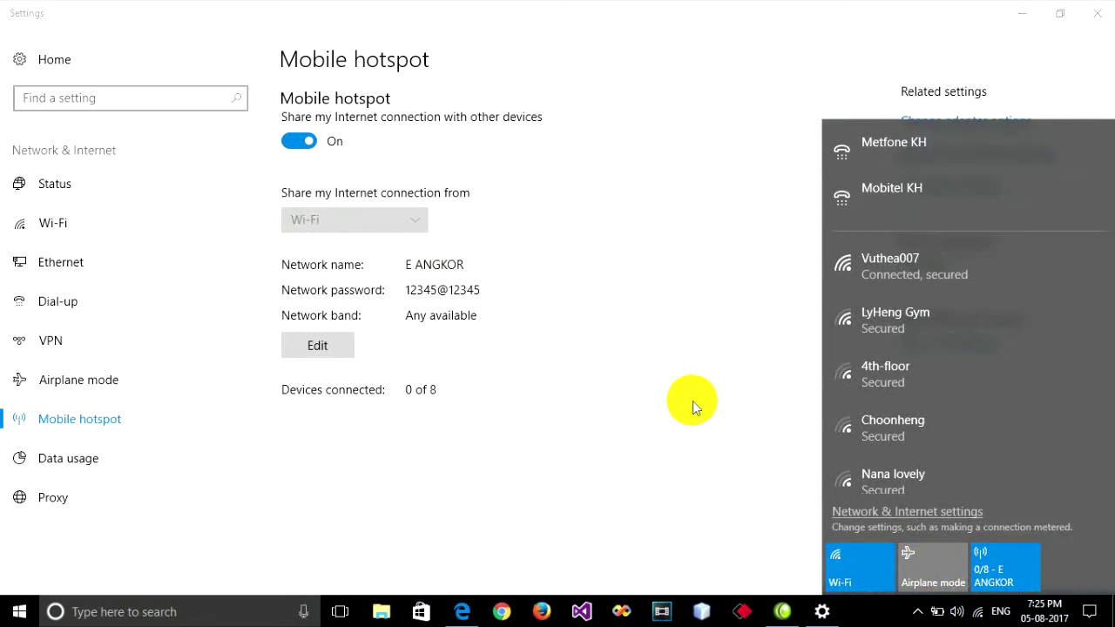
left_click(693, 404)
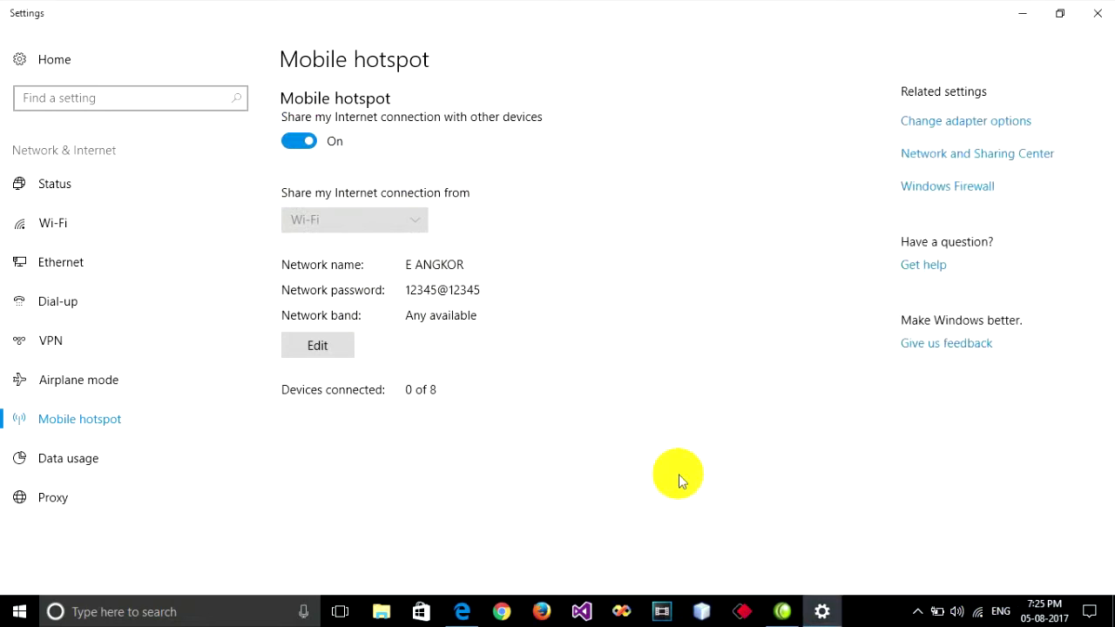